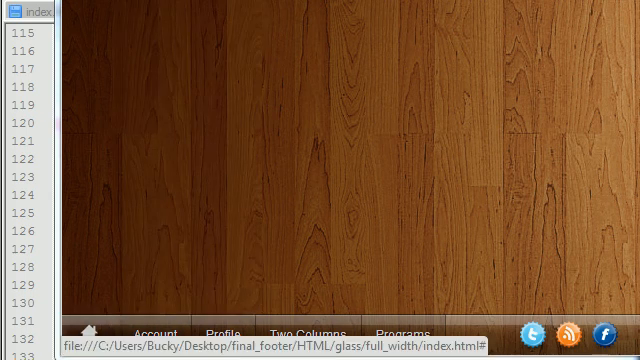
Write an empty #footer_menu .homeButton rule block below the hover rule, braces on separate lines.
{"action": "key", "text": "alt+Tab"}
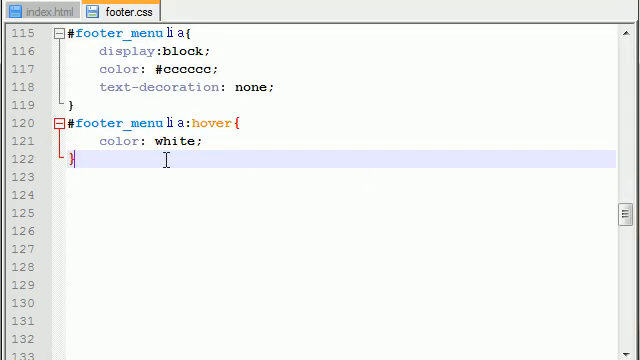
{"action": "key", "text": "Return"}
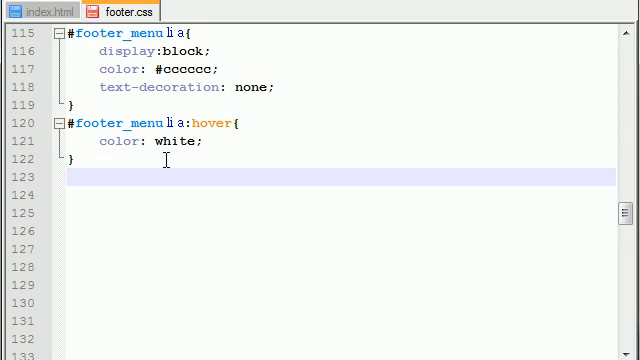
{"action": "type", "text": "#footer"}
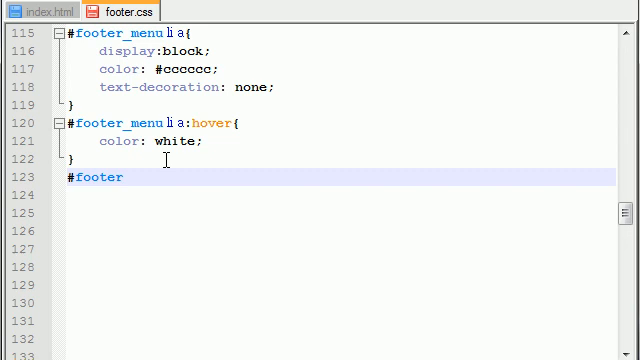
{"action": "type", "text": "_menu"}
{"action": "type", "text": " /"}
{"action": "key", "text": "BackSpace"}
{"action": "type", "text": ".home"}
{"action": "type", "text": "Button"}
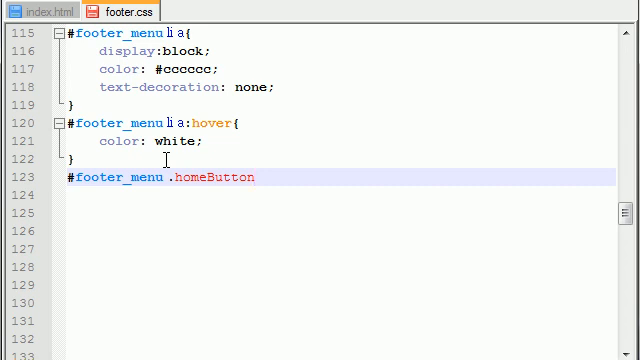
{"action": "type", "text": "{}"}
{"action": "key", "text": "Left"}
{"action": "key", "text": "Return"}
{"action": "key", "text": "Return"}
{"action": "key", "text": "Up"}
{"action": "key", "text": "Tab"}
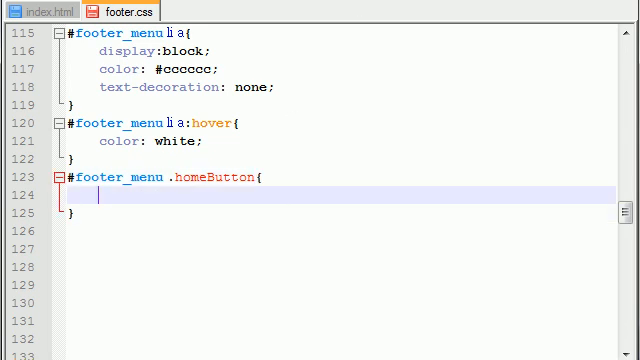
{"action": "key", "text": "alt+Tab"}
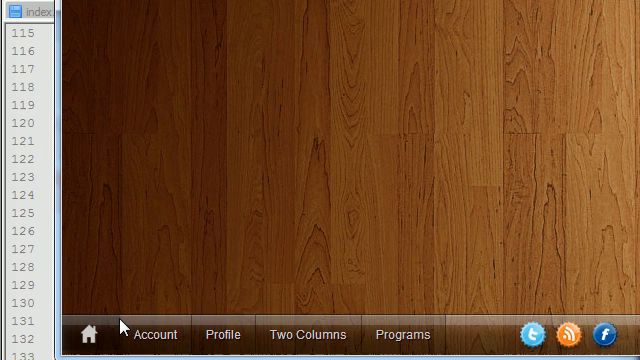
Fill the .homeButton rule with padding: 5px 8px 0px 14px, border: none and background: none.
{"action": "key", "text": "alt+Tab"}
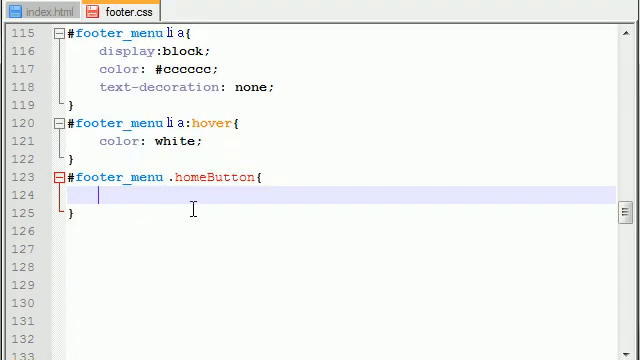
{"action": "type", "text": "padding:"}
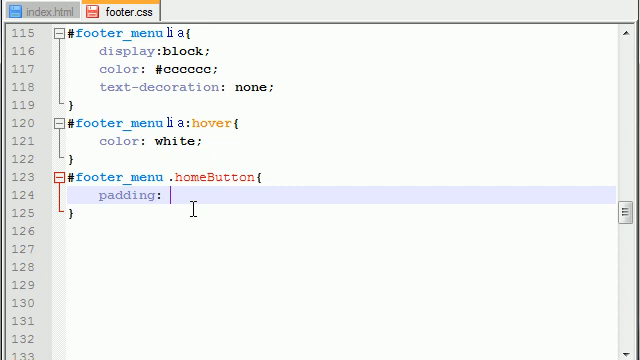
{"action": "type", "text": " 5px"}
{"action": "key", "text": "alt+Tab"}
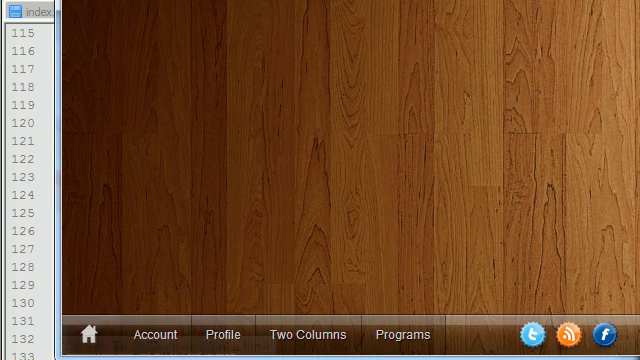
{"action": "key", "text": "alt+Tab"}
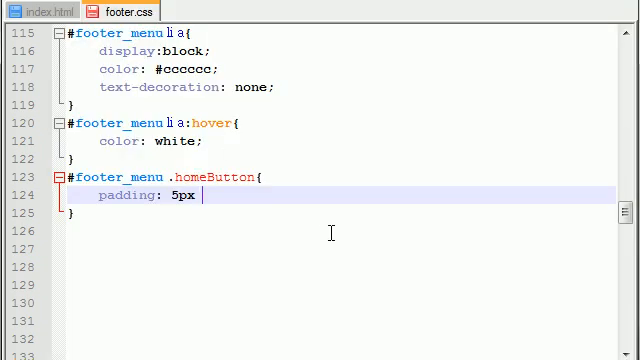
{"action": "type", "text": "8"}
{"action": "type", "text": "px 0"}
{"action": "type", "text": "px 14px;"}
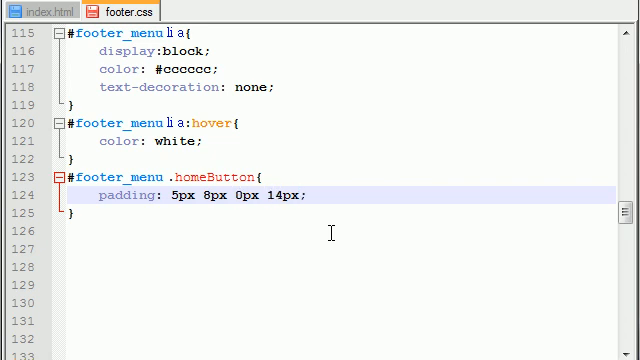
{"action": "key", "text": "Return"}
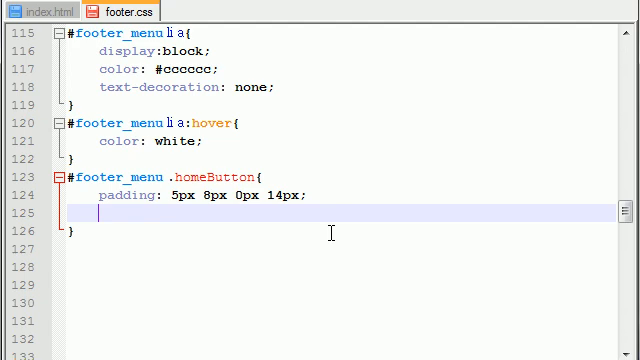
{"action": "key", "text": "alt+Tab"}
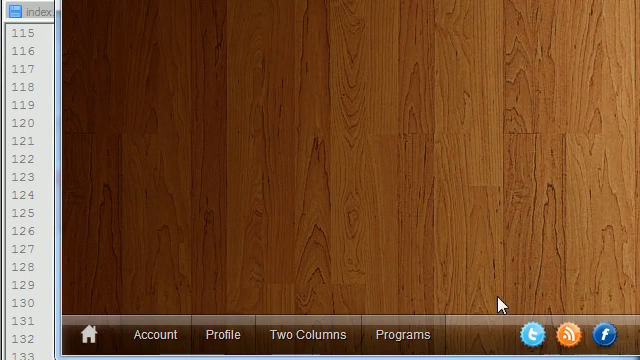
{"action": "key", "text": "alt+Tab"}
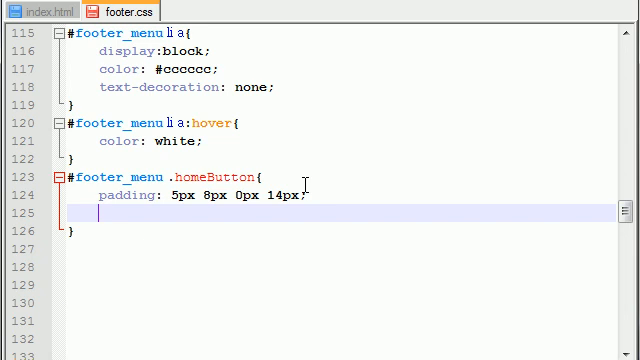
{"action": "type", "text": "border: none"}
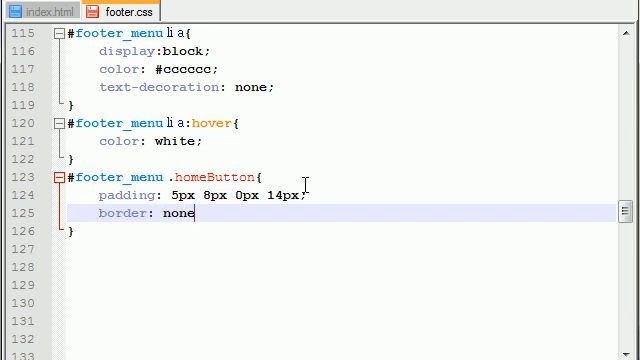
{"action": "type", "text": ";"}
{"action": "key", "text": "Return"}
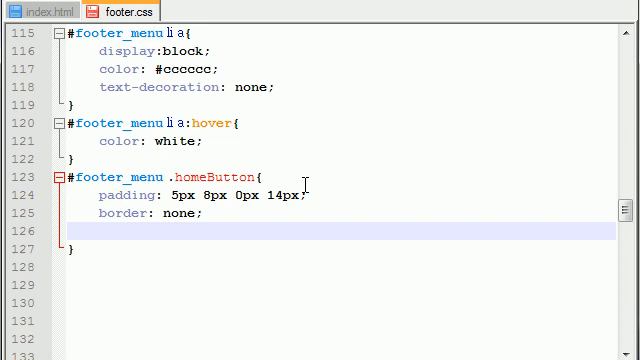
{"action": "type", "text": "background"}
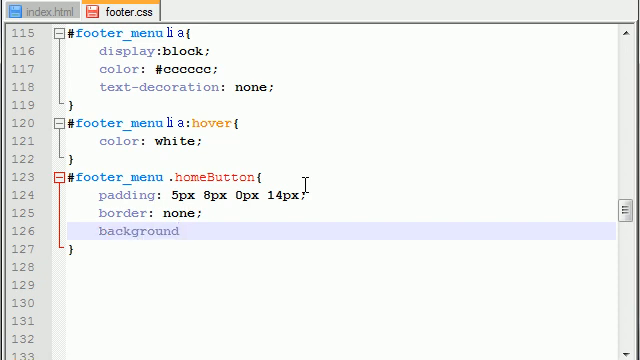
{"action": "type", "text": ": none;"}
{"action": "key", "text": "Down"}
{"action": "key", "text": "Down"}
{"action": "key", "text": "alt+Tab"}
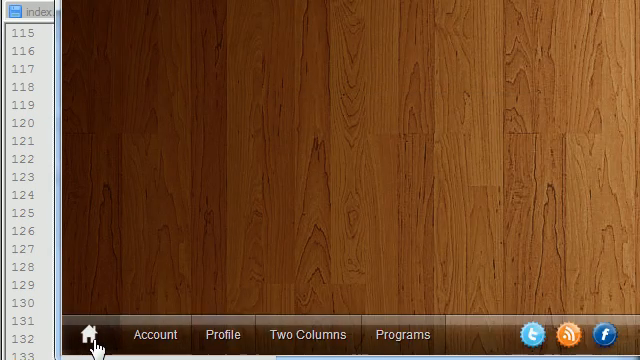
Copy the .homeButton selector into a new #footer_menu .homeButton a rule with an empty body.
{"action": "key", "text": "alt+Tab"}
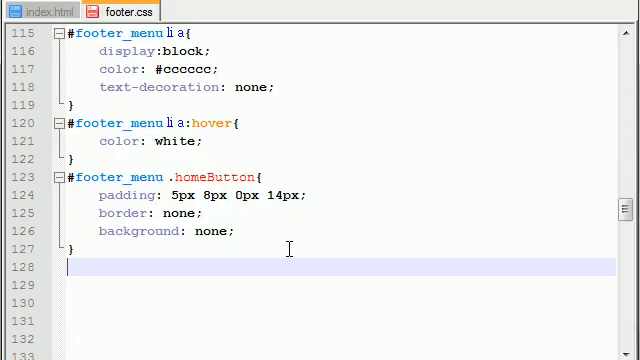
{"action": "scroll", "coordinate": [289, 248], "scroll_direction": "down", "scroll_amount": 1}
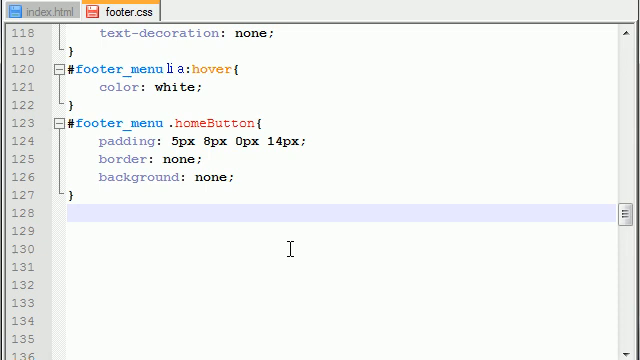
{"action": "type", "text": "#"}
{"action": "left_click_drag", "start_coordinate": [284, 123], "coordinate": [60, 123]}
{"action": "right_click", "coordinate": [97, 128]}
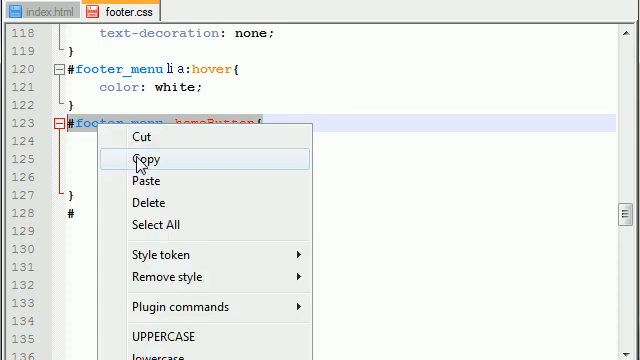
{"action": "left_click", "coordinate": [140, 160]}
{"action": "left_click", "coordinate": [96, 216]}
{"action": "key", "text": "ctrl+v"}
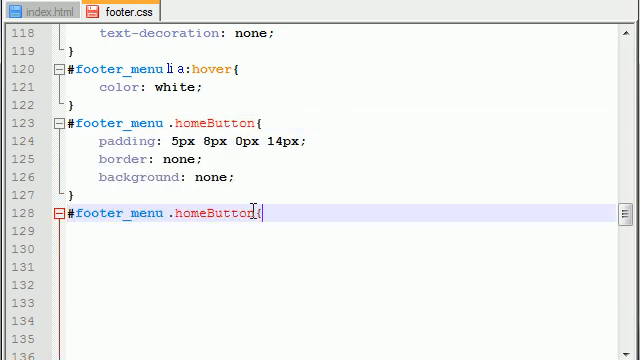
{"action": "type", "text": "}"}
{"action": "key", "text": "Left"}
{"action": "key", "text": "Return"}
{"action": "key", "text": "Return"}
{"action": "key", "text": "Up"}
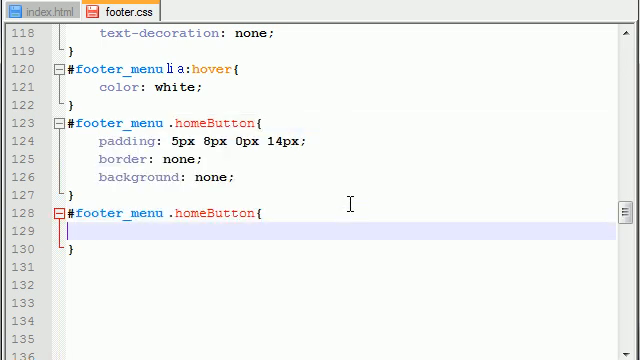
{"action": "type", "text": "a"}
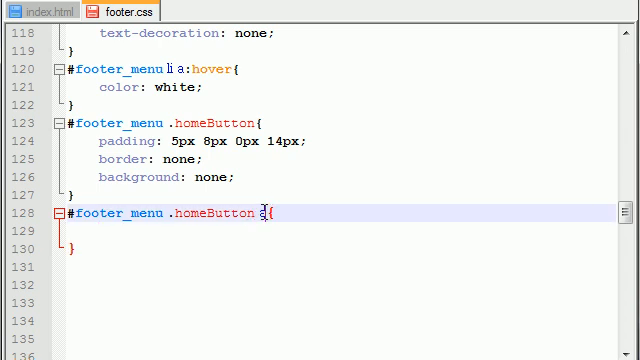
{"action": "double_click", "coordinate": [261, 213]}
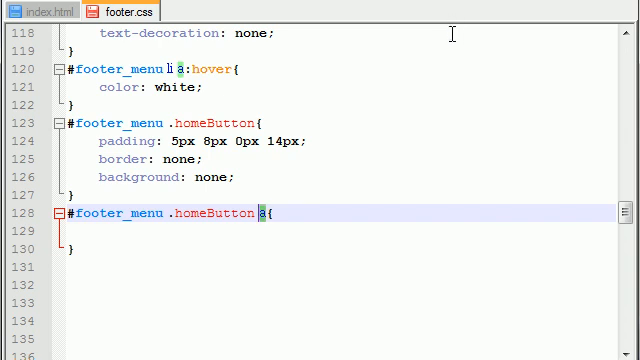
Sketch an example anchor tag on the rule's body line, then delete it again.
{"action": "left_click", "coordinate": [260, 230]}
{"action": "type", "text": "<"}
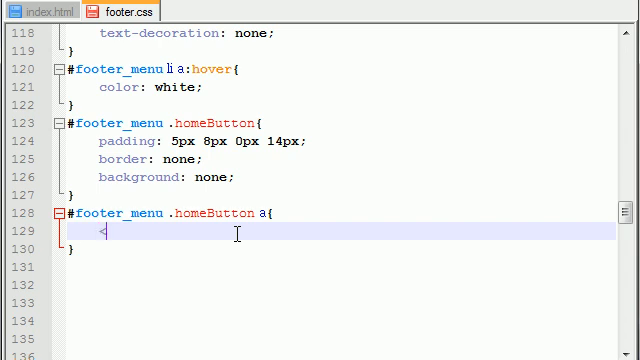
{"action": "type", "text": ">"}
{"action": "key", "text": "Left"}
{"action": "type", "text": "a"}
{"action": "key", "text": "Right"}
{"action": "type", "text": "<>"}
{"action": "key", "text": "Left"}
{"action": "type", "text": "/"}
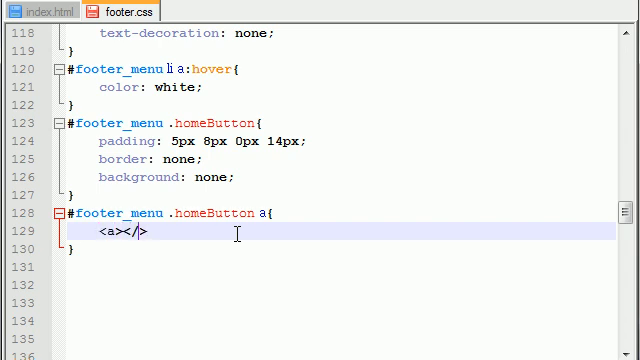
{"action": "type", "text": "a"}
{"action": "left_click", "coordinate": [124, 231]}
{"action": "type", "text": "fdsfdfadsf"}
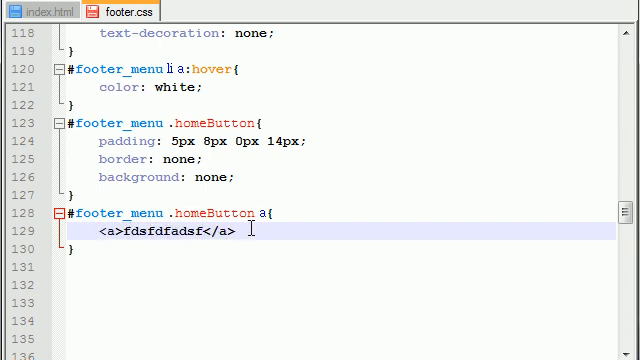
{"action": "left_click_drag", "start_coordinate": [236, 231], "coordinate": [99, 231]}
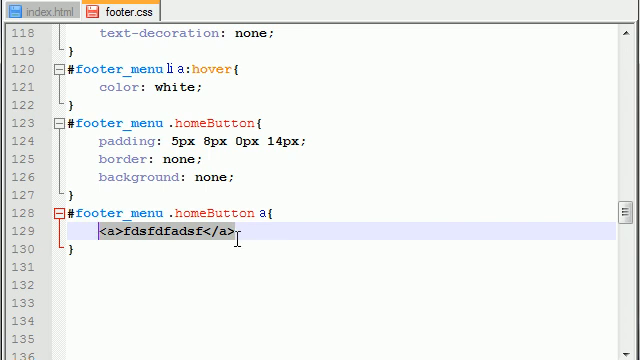
{"action": "left_click", "coordinate": [196, 231]}
{"action": "left_click_drag", "start_coordinate": [203, 231], "coordinate": [124, 231]}
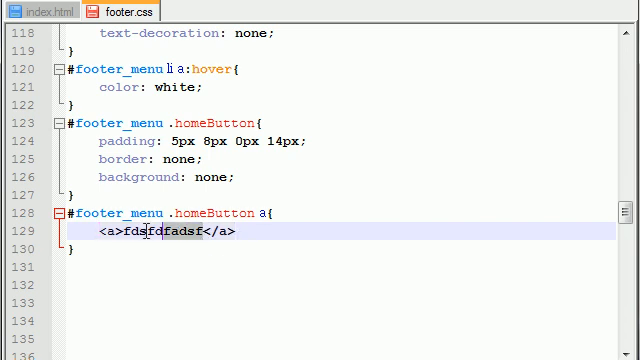
{"action": "key", "text": "Delete"}
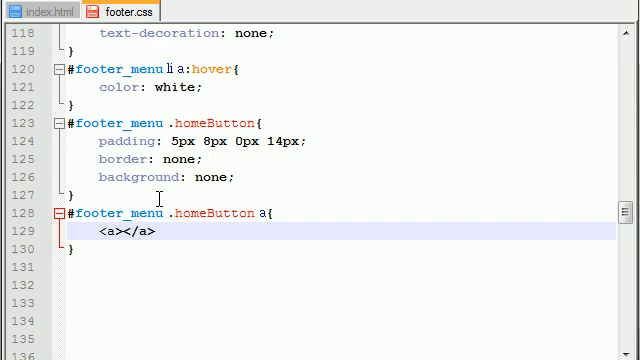
{"action": "key", "text": "Left"}
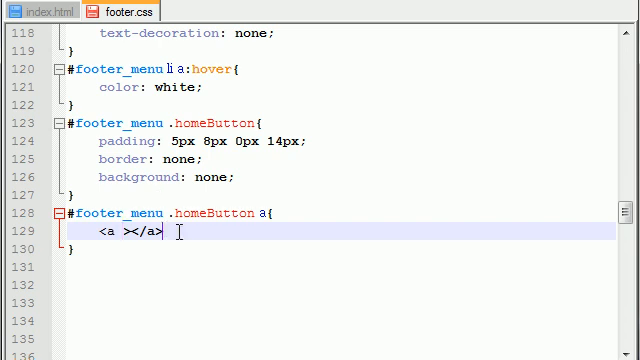
{"action": "left_click_drag", "start_coordinate": [164, 231], "coordinate": [99, 231]}
{"action": "key", "text": "Delete"}
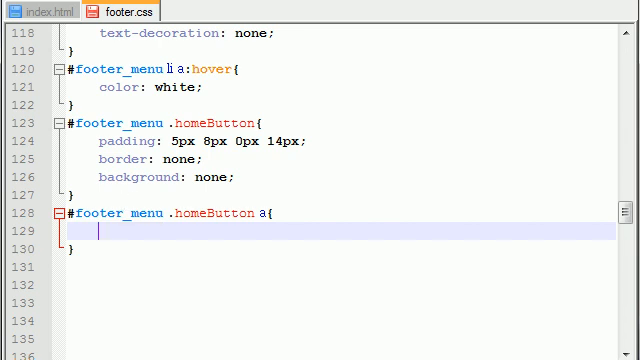
{"action": "type", "text": "backgro"}
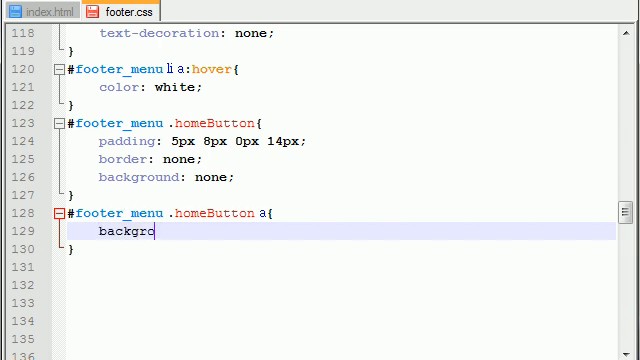
{"action": "type", "text": "und"}
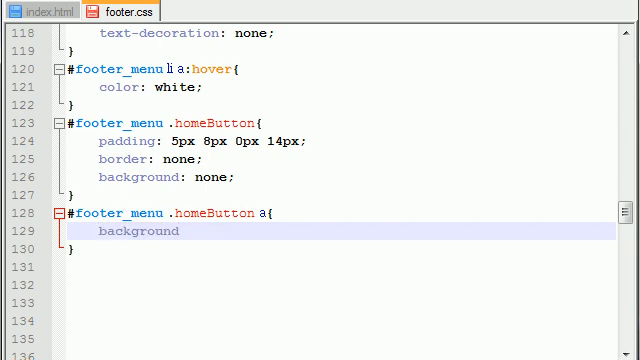
{"action": "type", "text": ": url"}
{"action": "type", "text": "();"}
Write the background declaration url("img/home.png") top left no-repeat in the a rule.
{"action": "key", "text": "Left"}
{"action": "key", "text": "Left"}
{"action": "type", "text": "\"\""}
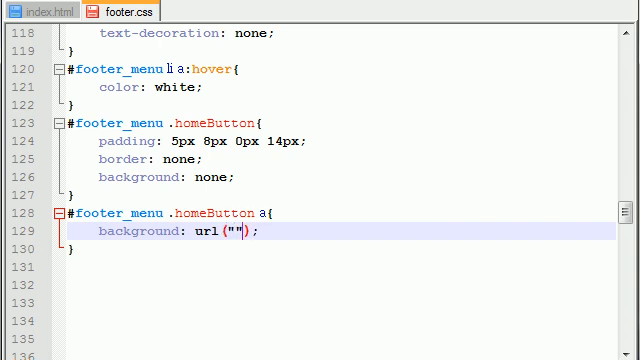
{"action": "key", "text": "Left"}
{"action": "type", "text": "img/"}
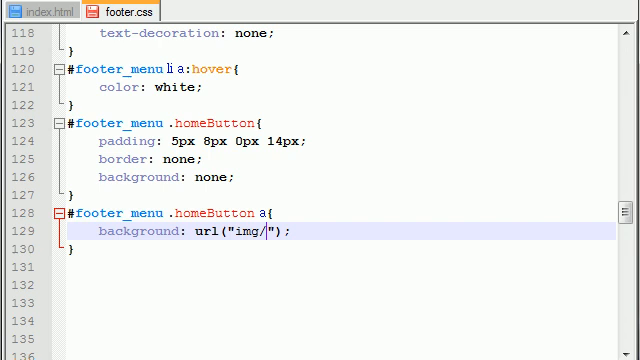
{"action": "type", "text": "home.png"}
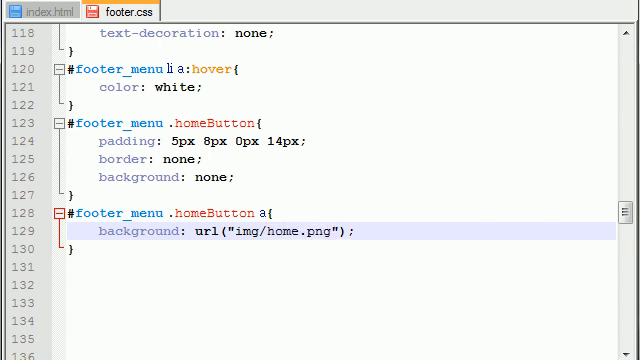
{"action": "key", "text": "Right"}
{"action": "key", "text": "Right"}
{"action": "type", "text": "top left"}
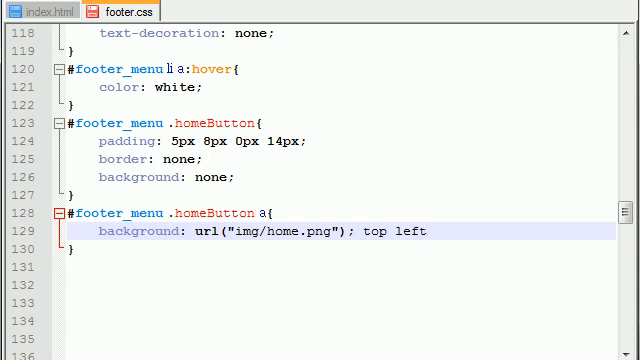
{"action": "type", "text": " no-"}
{"action": "type", "text": "repeat;"}
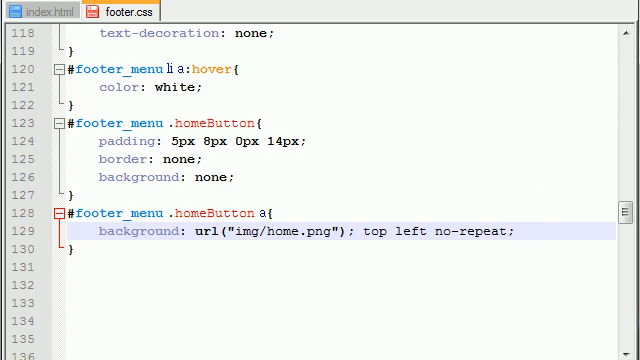
Remove the stray semicolon after url("img/home.png") and add an empty line below the declaration.
{"action": "key", "text": "alt+Tab"}
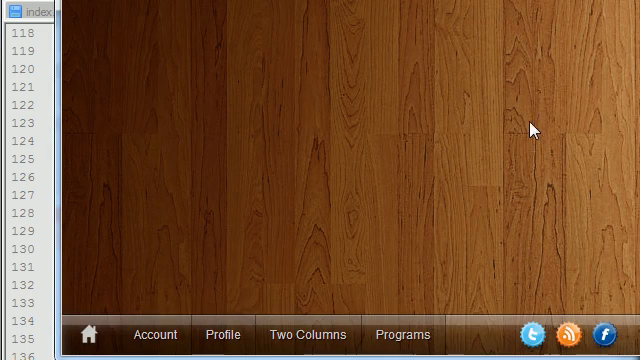
{"action": "key", "text": "alt+Tab"}
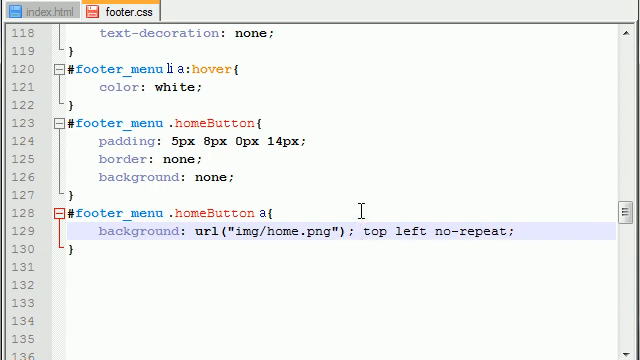
{"action": "key", "text": "BackSpace"}
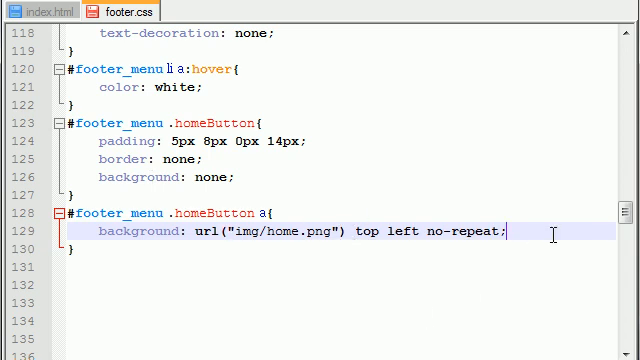
{"action": "key", "text": "Return"}
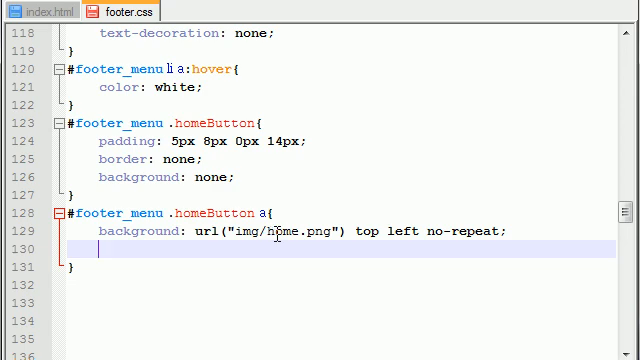
{"action": "key", "text": "alt+Tab"}
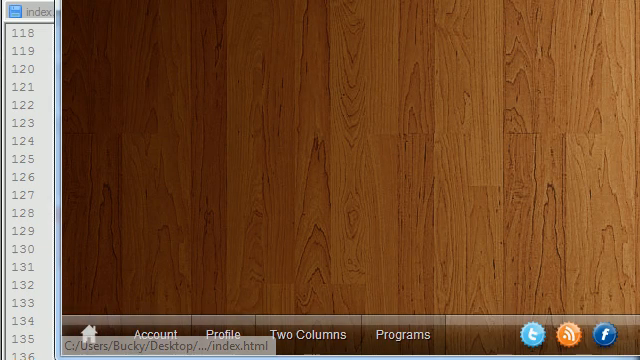
{"action": "key", "text": "alt+Tab"}
Compare the top left position keywords with the padding declaration on line 124.
{"action": "double_click", "coordinate": [367, 231]}
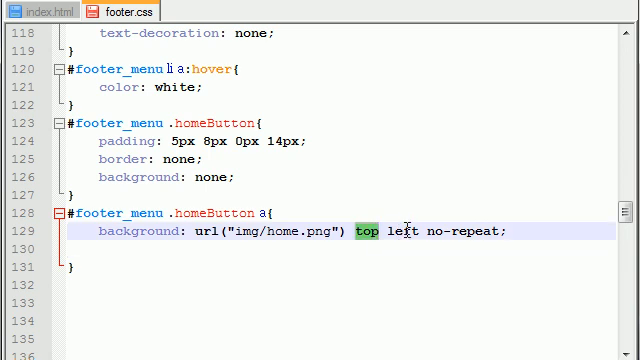
{"action": "double_click", "coordinate": [405, 231]}
{"action": "left_click_drag", "start_coordinate": [99, 141], "coordinate": [308, 141]}
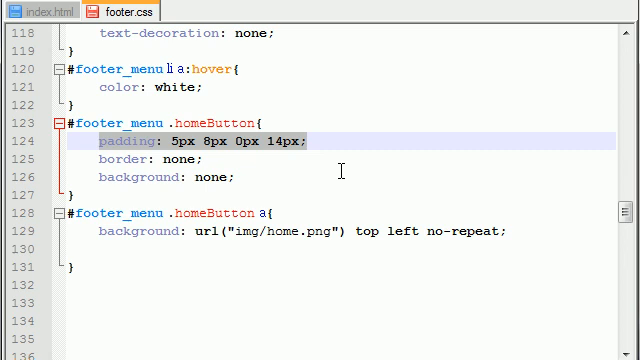
{"action": "double_click", "coordinate": [368, 231]}
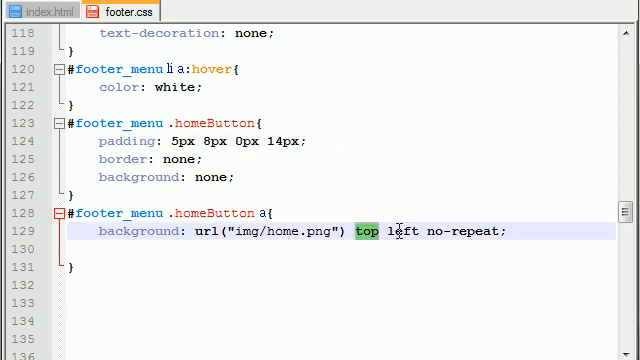
{"action": "double_click", "coordinate": [398, 231]}
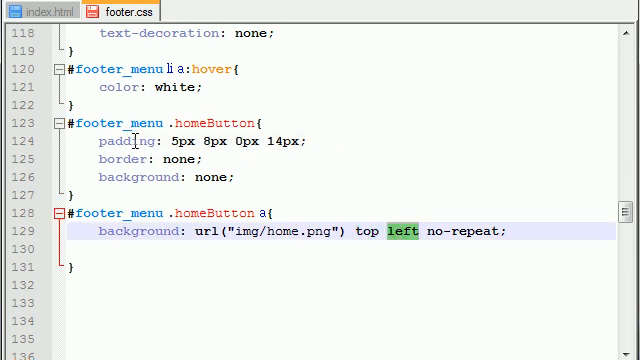
{"action": "left_click", "coordinate": [190, 141]}
{"action": "left_click_drag", "start_coordinate": [96, 141], "coordinate": [333, 141]}
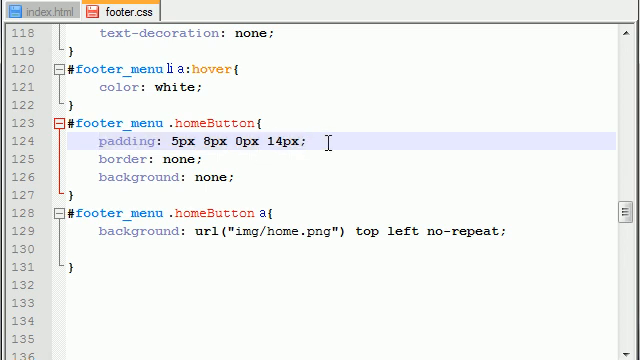
{"action": "left_click_drag", "start_coordinate": [328, 141], "coordinate": [99, 141]}
{"action": "left_click", "coordinate": [111, 250]}
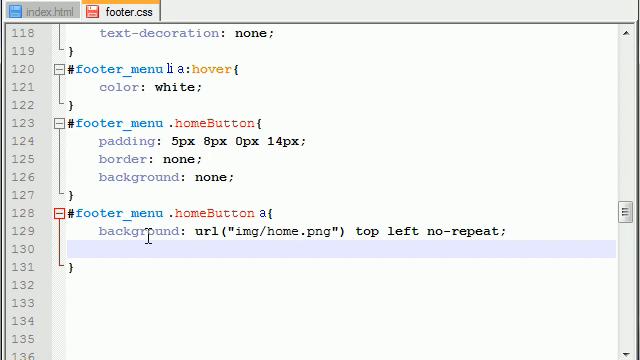
{"action": "type", "text": "wid"}
{"action": "type", "text": "th: "}
{"action": "type", "text": "36px"}
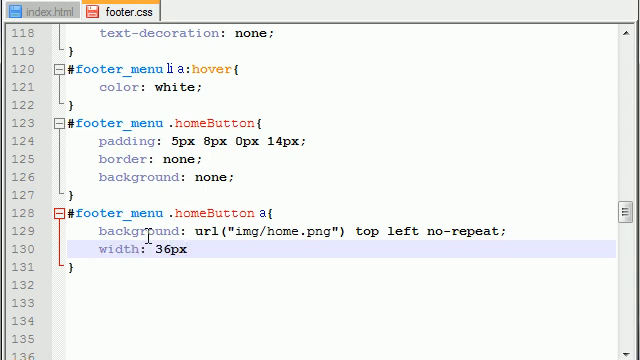
{"action": "type", "text": ";"}
Add width: 36px and height: 30px to the a rule and close it with a brace.
{"action": "key", "text": "Return"}
{"action": "type", "text": "he"}
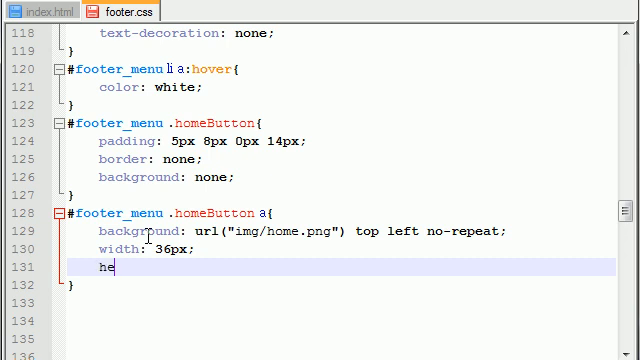
{"action": "type", "text": "ight: "}
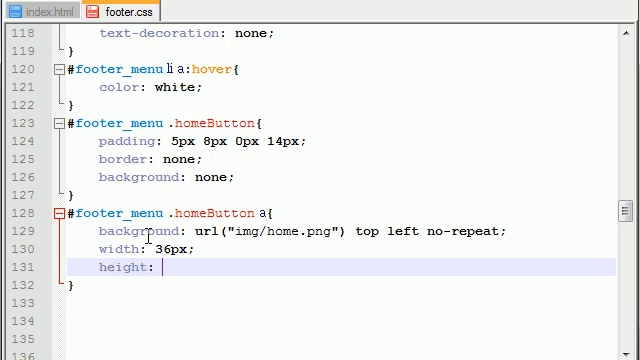
{"action": "type", "text": "30px;"}
{"action": "key", "text": "Return"}
{"action": "type", "text": "}"}
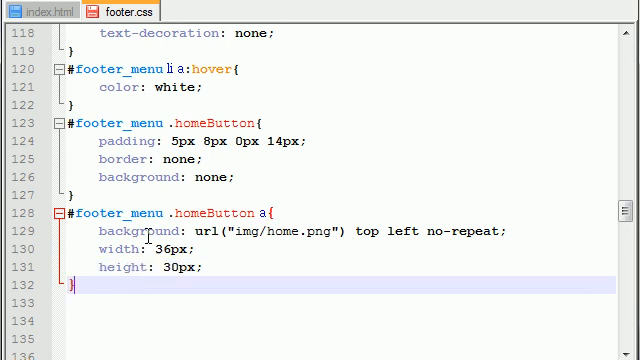
{"action": "key", "text": "Return"}
{"action": "double_click", "coordinate": [266, 213]}
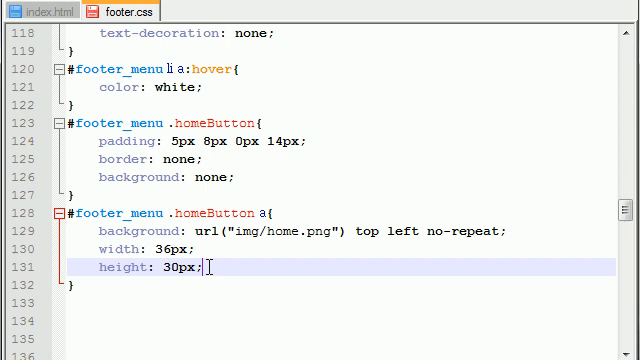
{"action": "left_click", "coordinate": [208, 267]}
Review the 36px and 30px values against the width and height lines above.
{"action": "double_click", "coordinate": [169, 249]}
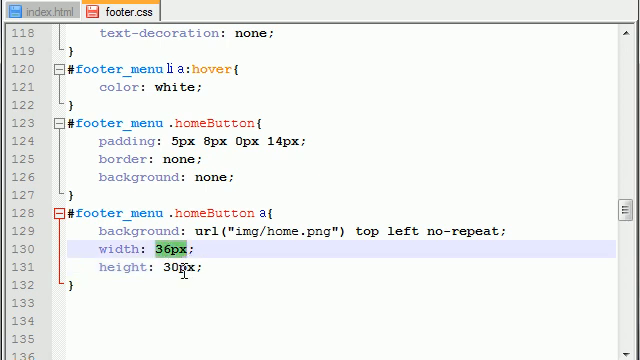
{"action": "double_click", "coordinate": [183, 267]}
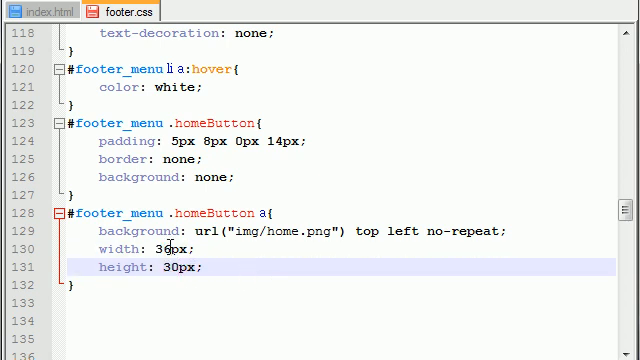
{"action": "left_click", "coordinate": [150, 285]}
{"action": "scroll", "coordinate": [311, 285], "scroll_direction": "down", "scroll_amount": 2}
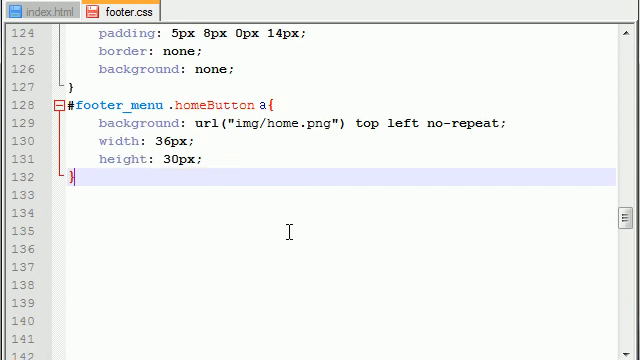
{"action": "left_click", "coordinate": [289, 232]}
{"action": "left_click_drag", "start_coordinate": [207, 160], "coordinate": [66, 141]}
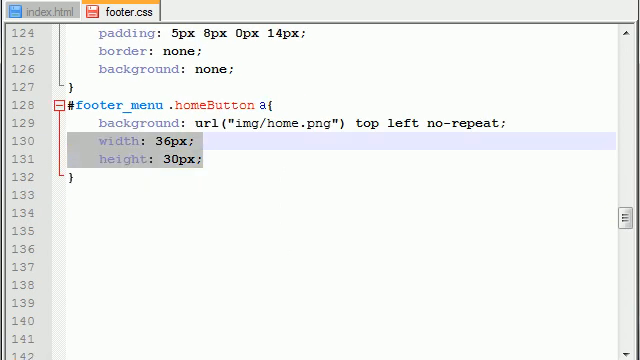
{"action": "left_click", "coordinate": [241, 229]}
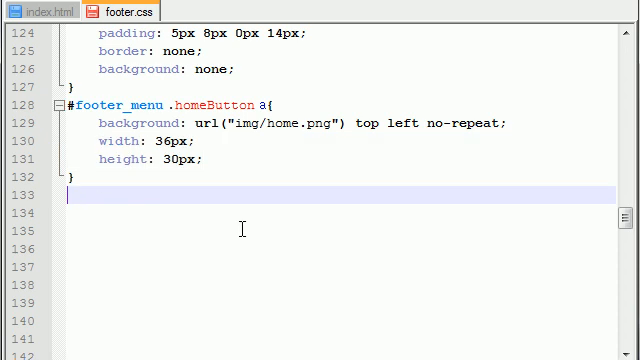
Start a new #footer_menu .homeButton:hover rule by pasting the copied selector on line 133.
{"action": "key", "text": "alt+Tab"}
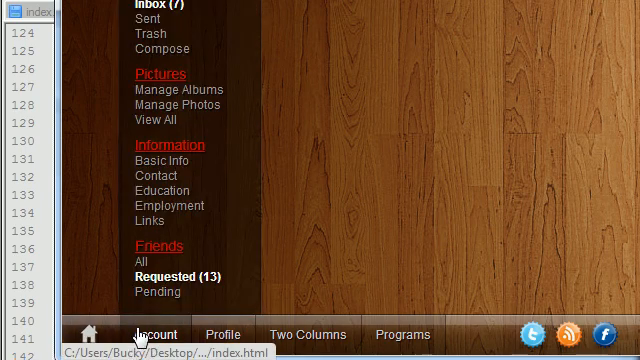
{"action": "key", "text": "alt+Tab"}
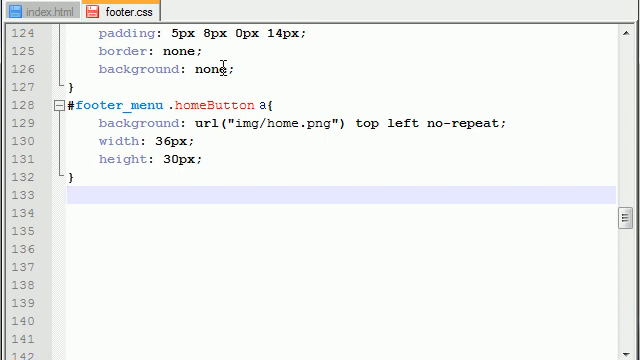
{"action": "scroll", "coordinate": [230, 70], "scroll_direction": "up", "scroll_amount": 1}
{"action": "scroll", "coordinate": [260, 100], "scroll_direction": "up", "scroll_amount": 1}
{"action": "left_click_drag", "start_coordinate": [278, 123], "coordinate": [69, 123]}
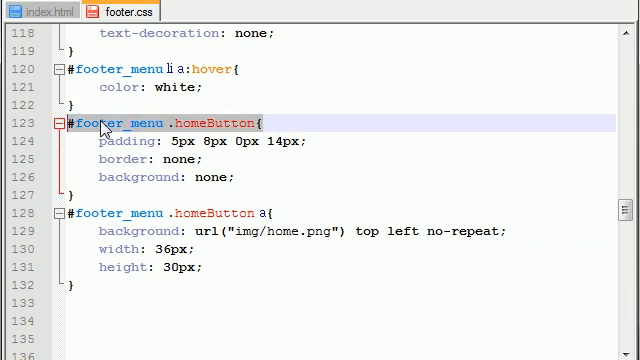
{"action": "right_click", "coordinate": [103, 129]}
{"action": "left_click", "coordinate": [143, 153]}
{"action": "left_click", "coordinate": [98, 287]}
{"action": "scroll", "coordinate": [130, 250], "scroll_direction": "down", "scroll_amount": 1}
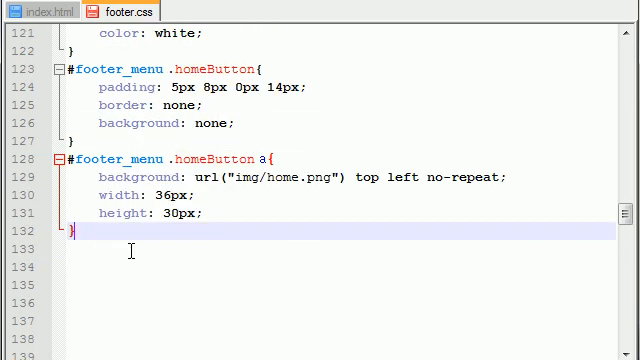
{"action": "key", "text": "Return"}
{"action": "key", "text": "ctrl+v"}
{"action": "scroll", "coordinate": [200, 240], "scroll_direction": "down", "scroll_amount": 1}
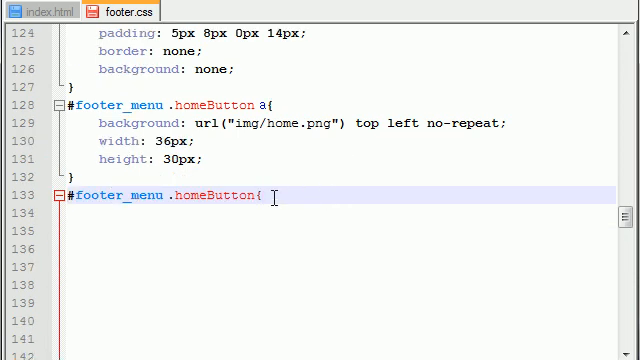
{"action": "type", "text": ":hover{"}
{"action": "type", "text": "}"}
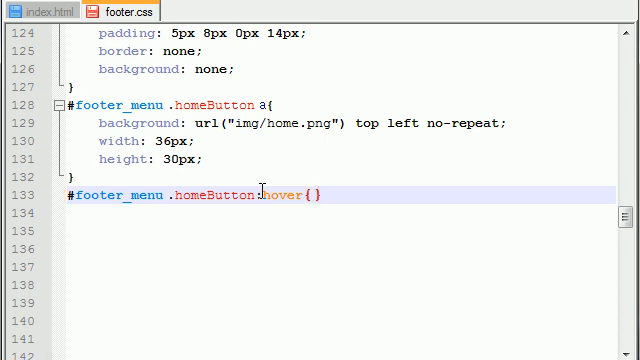
{"action": "key", "text": "Return"}
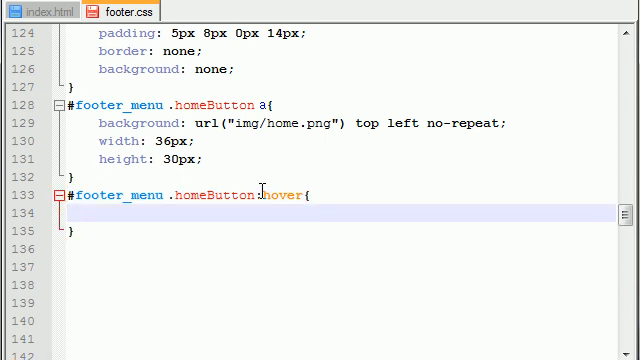
{"action": "scroll", "coordinate": [261, 190], "scroll_direction": "up", "scroll_amount": 1}
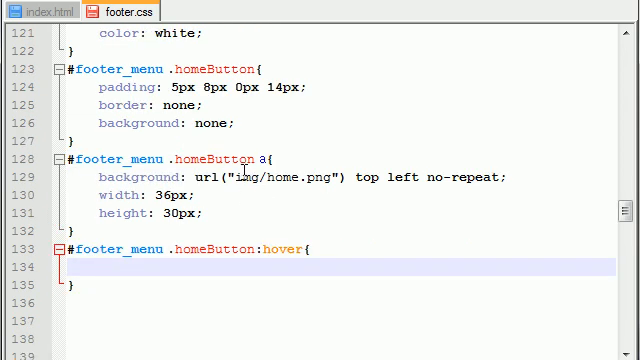
Copy background: none; from line 126 into the new hover rule.
{"action": "left_click", "coordinate": [221, 69]}
{"action": "left_click_drag", "start_coordinate": [235, 123], "coordinate": [100, 126]}
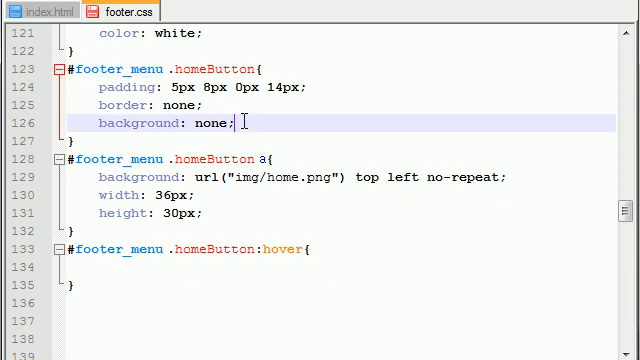
{"action": "right_click", "coordinate": [100, 133]}
{"action": "left_click", "coordinate": [164, 160]}
{"action": "left_click", "coordinate": [117, 266]}
{"action": "key", "text": "ctrl+v"}
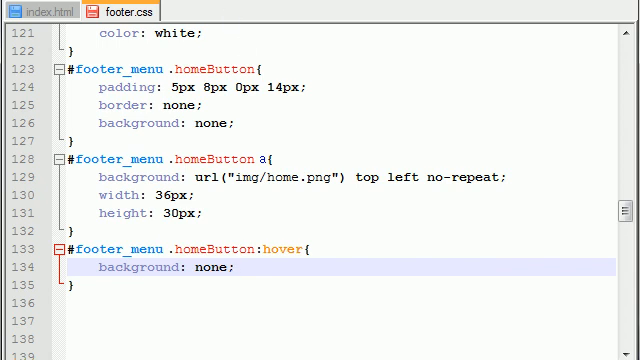
Compare the hover rule's background: none; with the original declaration on line 126.
{"action": "left_click", "coordinate": [210, 69]}
{"action": "double_click", "coordinate": [210, 69]}
{"action": "left_click", "coordinate": [235, 123]}
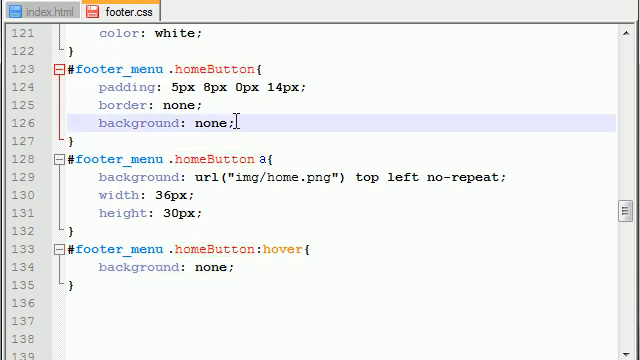
{"action": "left_click_drag", "start_coordinate": [235, 123], "coordinate": [99, 123]}
{"action": "left_click_drag", "start_coordinate": [237, 267], "coordinate": [99, 267]}
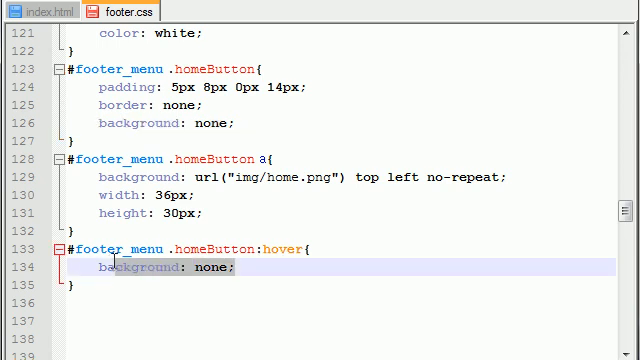
{"action": "left_click", "coordinate": [197, 270]}
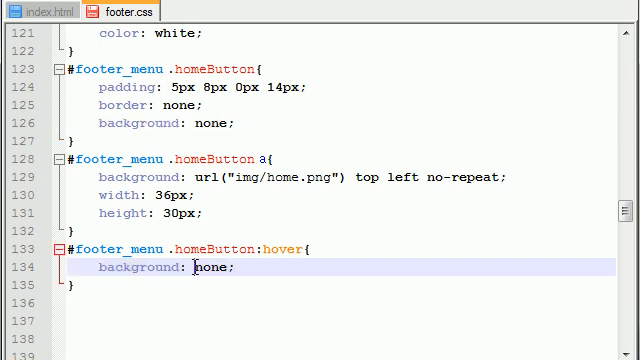
{"action": "left_click_drag", "start_coordinate": [195, 267], "coordinate": [234, 267]}
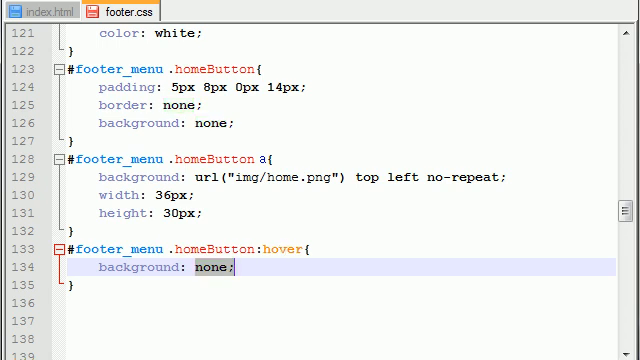
{"action": "left_click", "coordinate": [211, 267]}
{"action": "double_click", "coordinate": [211, 267]}
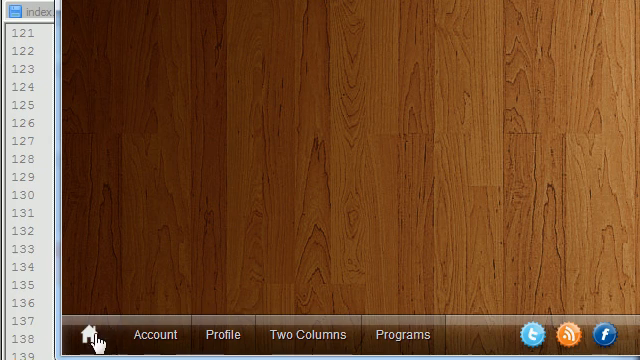
{"action": "key", "text": "alt+Tab"}
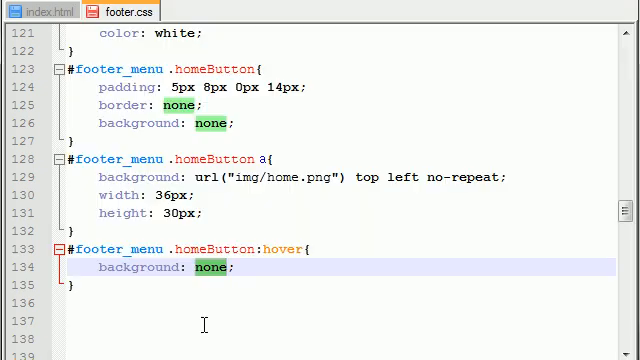
{"action": "left_click", "coordinate": [126, 290]}
{"action": "key", "text": "Return"}
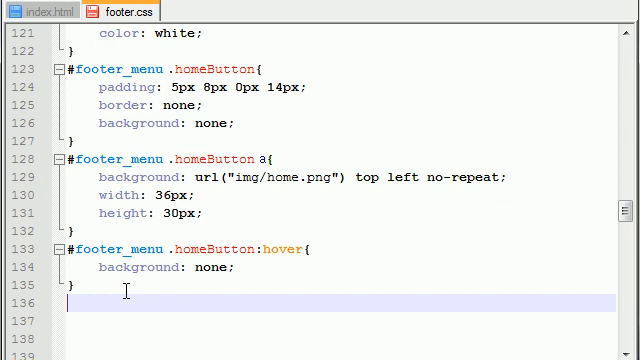
{"action": "scroll", "coordinate": [126, 290], "scroll_direction": "down", "scroll_amount": 1}
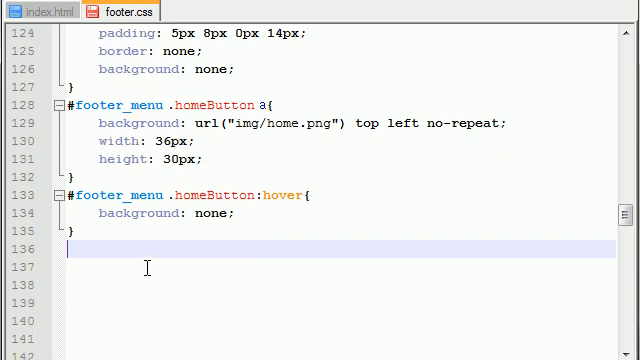
{"action": "scroll", "coordinate": [147, 266], "scroll_direction": "down", "scroll_amount": 1}
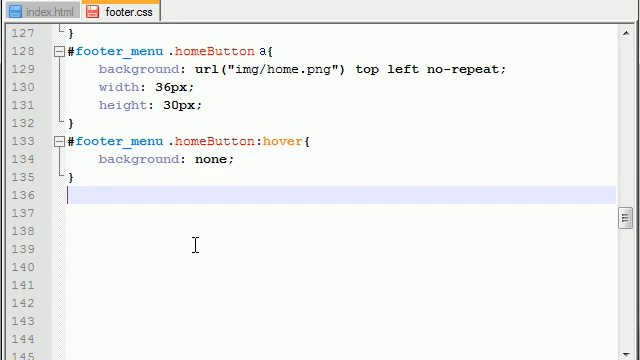
{"action": "key", "text": "alt+Tab"}
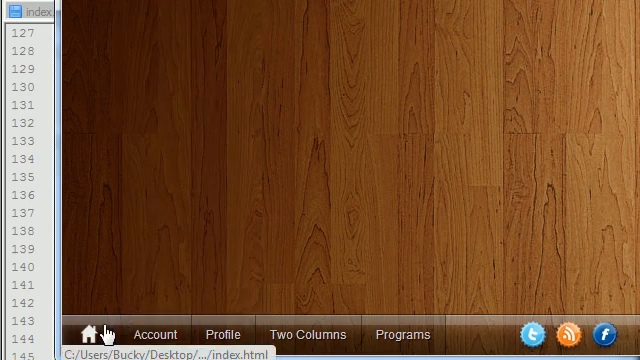
{"action": "key", "text": "alt+Tab"}
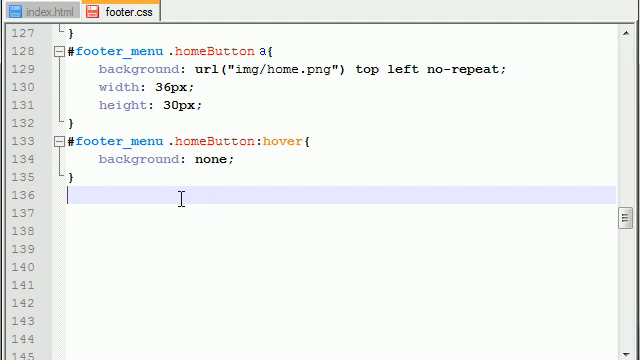
{"action": "scroll", "coordinate": [181, 200], "scroll_direction": "up", "scroll_amount": 2}
{"action": "scroll", "coordinate": [240, 270], "scroll_direction": "up", "scroll_amount": 1}
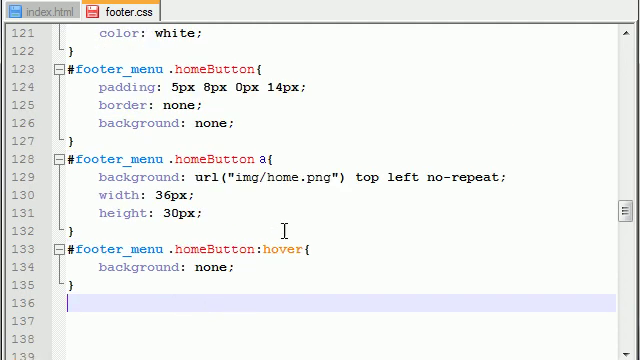
Create a #footer_menu .homeButton a:hover rule on line 136 from the copied selector.
{"action": "left_click", "coordinate": [283, 159]}
{"action": "left_click_drag", "start_coordinate": [283, 159], "coordinate": [42, 160]}
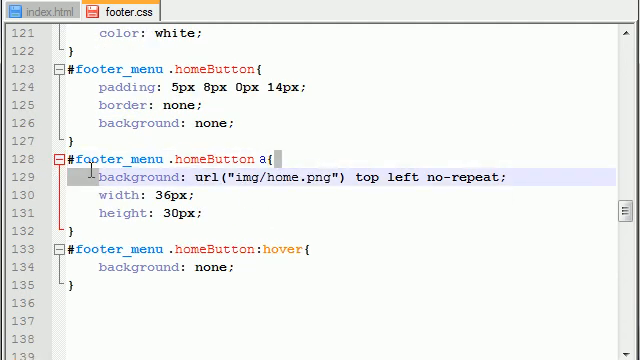
{"action": "right_click", "coordinate": [70, 160]}
{"action": "left_click", "coordinate": [150, 191]}
{"action": "scroll", "coordinate": [137, 193], "scroll_direction": "down", "scroll_amount": 2}
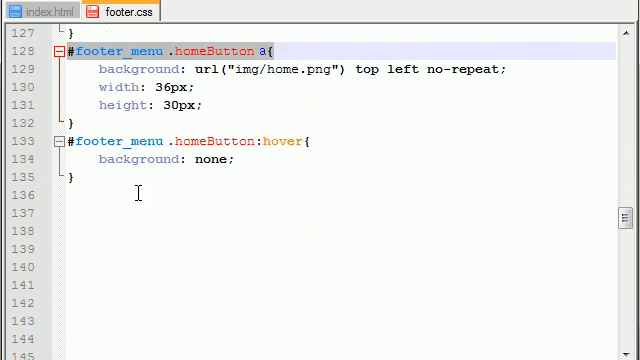
{"action": "left_click", "coordinate": [88, 197]}
{"action": "key", "text": "ctrl+v"}
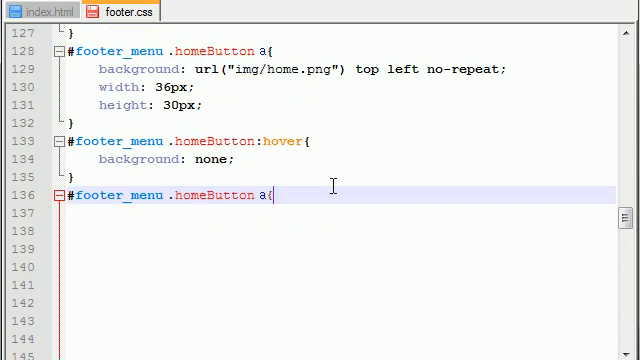
{"action": "type", "text": "}"}
{"action": "key", "text": "Return"}
{"action": "key", "text": "Up"}
{"action": "key", "text": "End"}
{"action": "key", "text": "Return"}
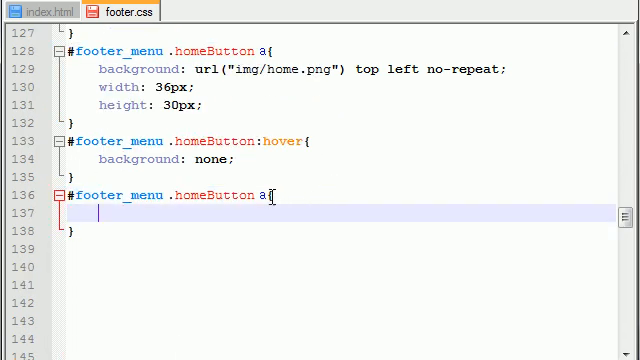
{"action": "left_click", "coordinate": [264, 195]}
{"action": "type", "text": ":"}
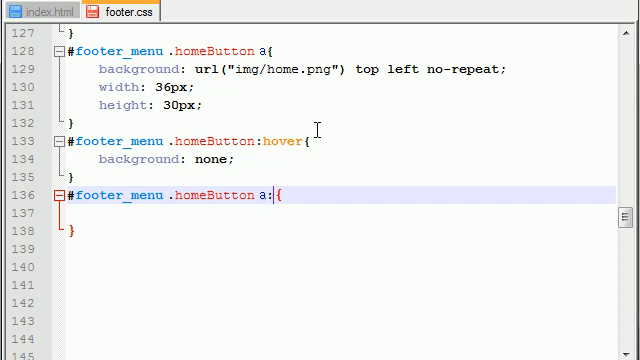
{"action": "type", "text": "hover"}
{"action": "key", "text": "Down"}
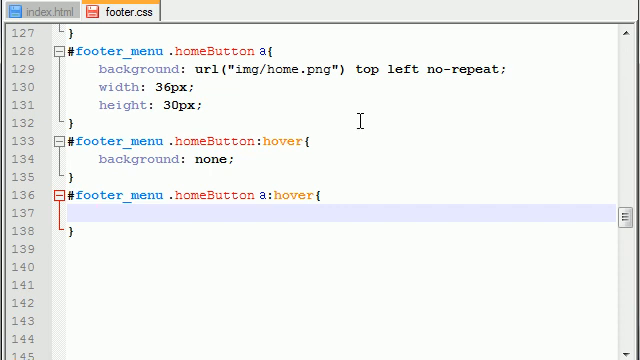
Paste line 129's background declaration into it and change home.png to home2.png.
{"action": "left_click_drag", "start_coordinate": [99, 69], "coordinate": [510, 68]}
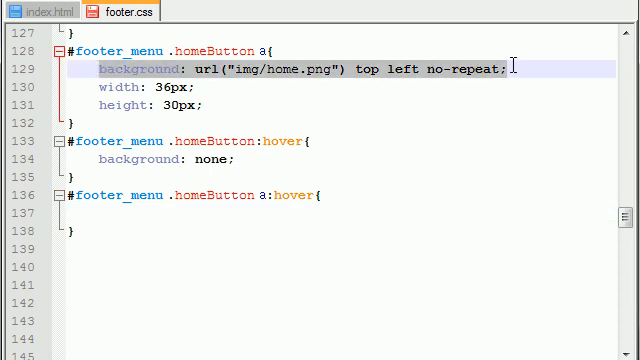
{"action": "right_click", "coordinate": [153, 76]}
{"action": "left_click", "coordinate": [198, 103]}
{"action": "left_click", "coordinate": [110, 212]}
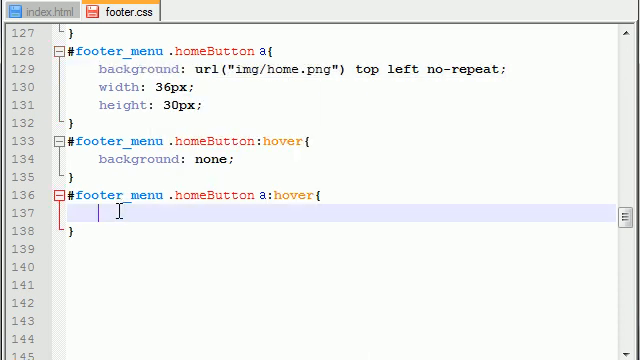
{"action": "key", "text": "ctrl+v"}
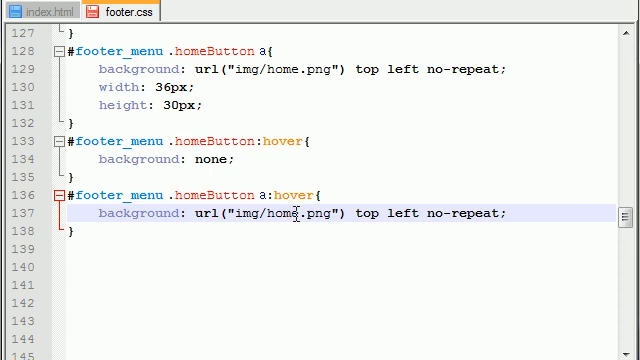
{"action": "type", "text": "2"}
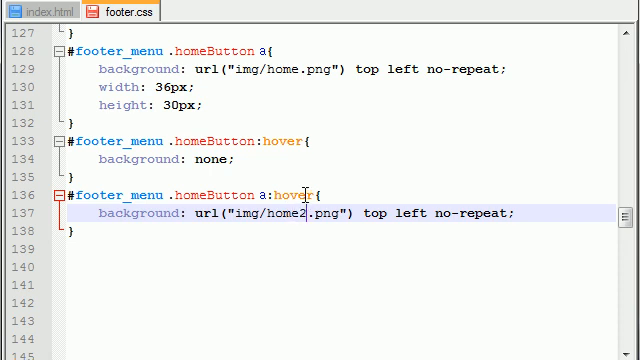
{"action": "double_click", "coordinate": [293, 69]}
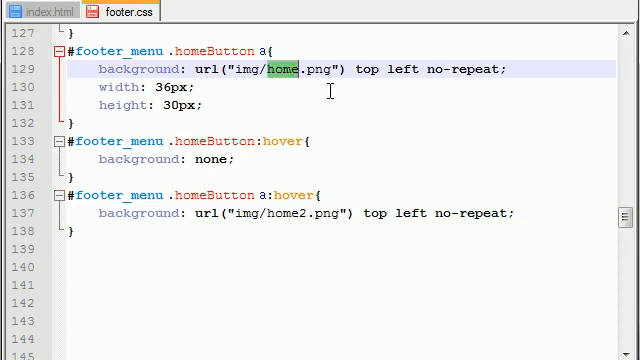
{"action": "double_click", "coordinate": [286, 213]}
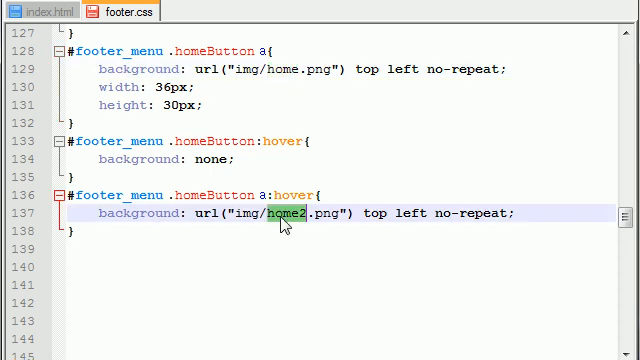
{"action": "key", "text": "alt+Tab"}
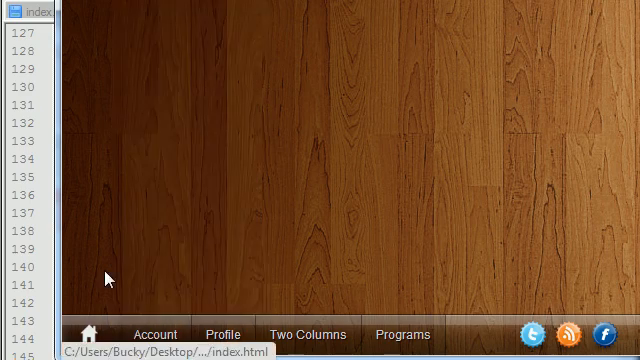
{"action": "key", "text": "alt+Tab"}
{"action": "left_click", "coordinate": [312, 195]}
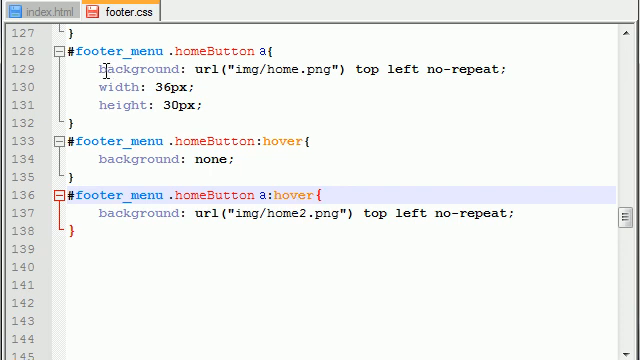
{"action": "left_click_drag", "start_coordinate": [100, 69], "coordinate": [538, 65]}
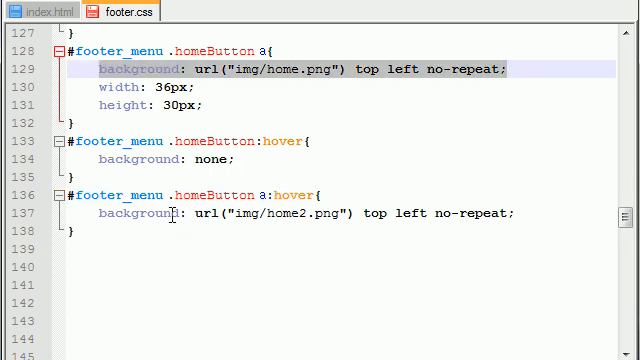
{"action": "left_click_drag", "start_coordinate": [100, 213], "coordinate": [537, 212]}
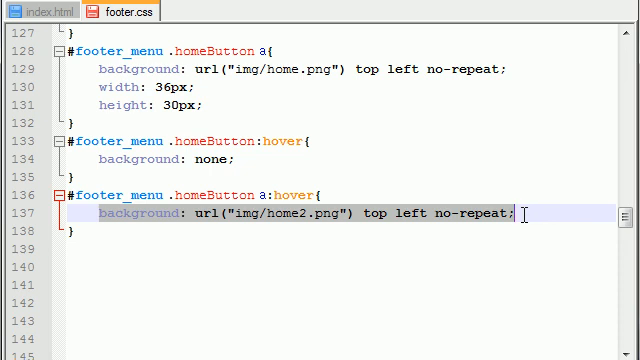
{"action": "left_click", "coordinate": [347, 192]}
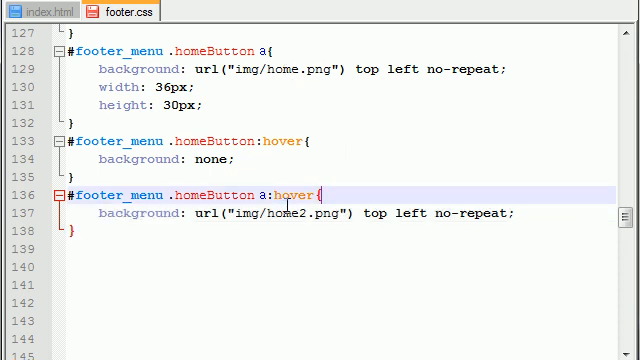
{"action": "double_click", "coordinate": [285, 67]}
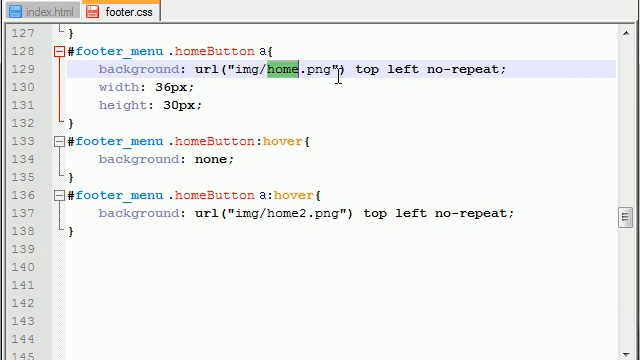
{"action": "left_click", "coordinate": [284, 213]}
{"action": "double_click", "coordinate": [284, 213]}
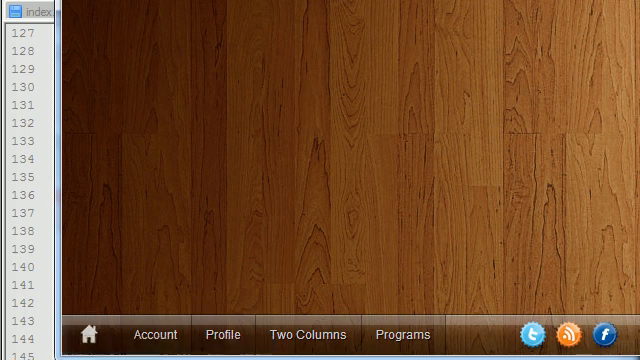
{"action": "key", "text": "alt+Tab"}
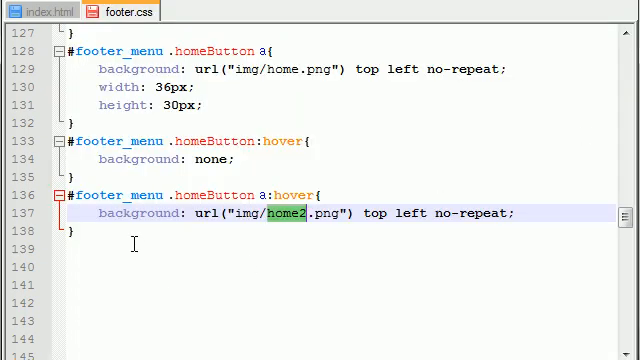
{"action": "left_click", "coordinate": [133, 245]}
{"action": "left_click", "coordinate": [234, 267]}
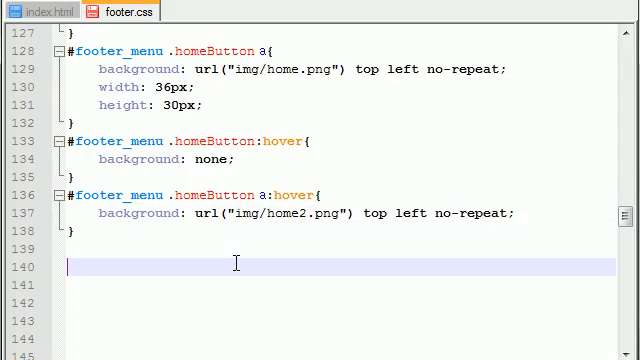
{"action": "key", "text": "alt+Tab"}
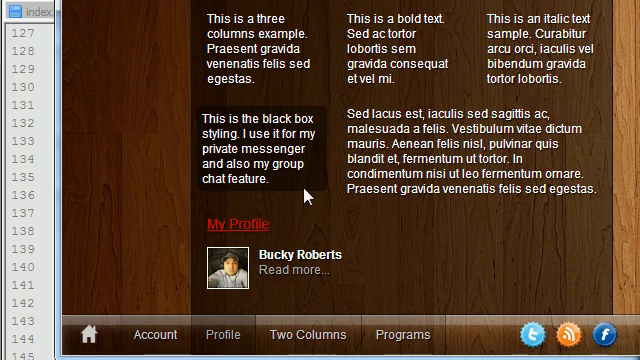
{"action": "left_click", "coordinate": [308, 334]}
{"action": "key", "text": "alt+Tab"}
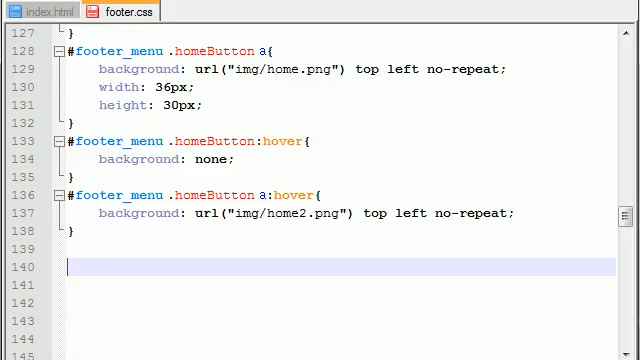